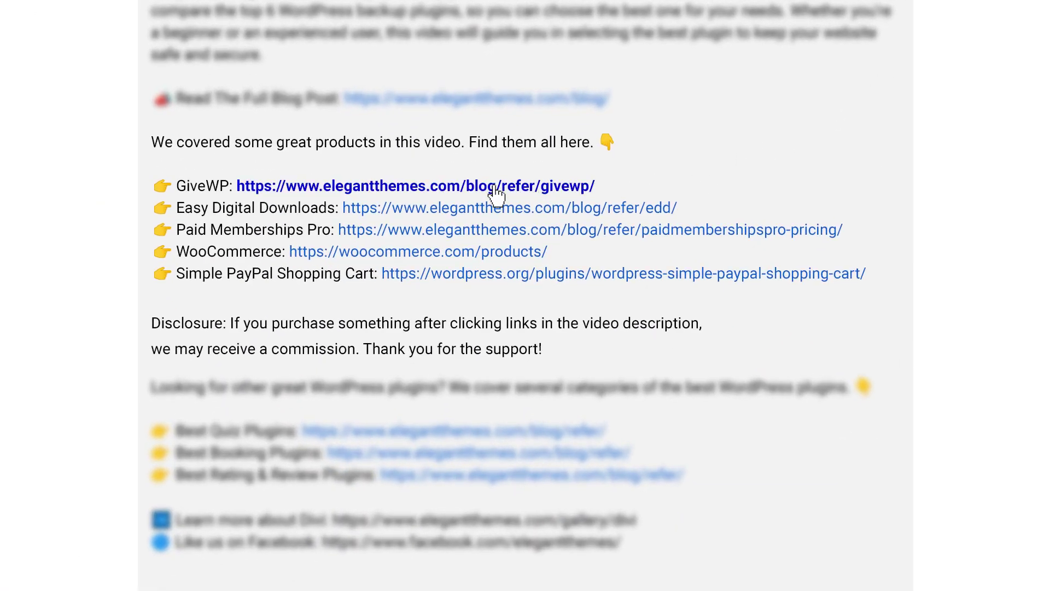
# Open the GiveWP site and scroll to its plans, Basic at $149 through Agency at $599.
pyautogui.click(496, 189)
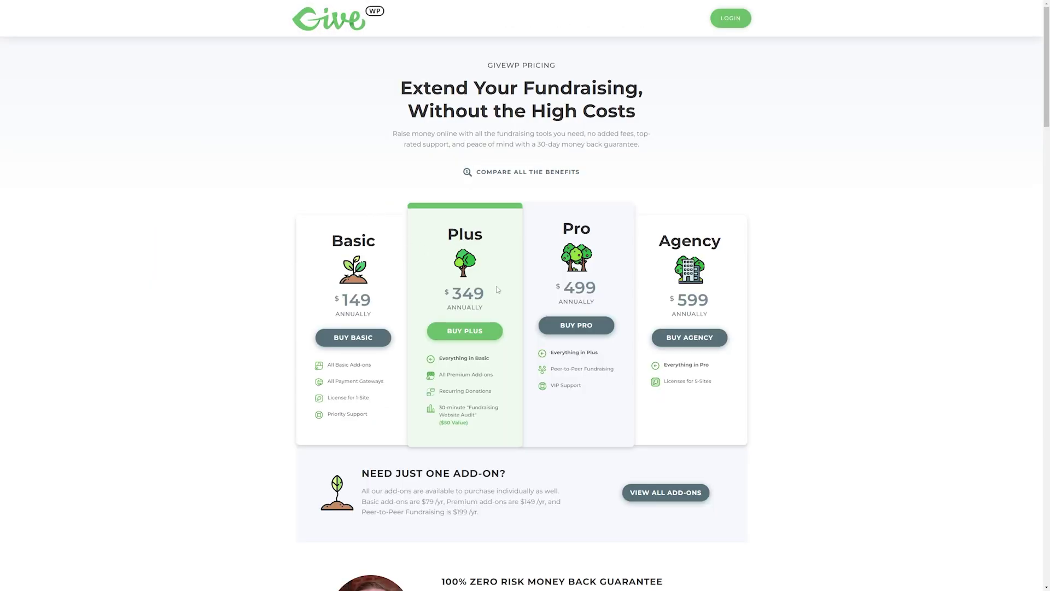
pyautogui.scroll(-2, 497, 290)
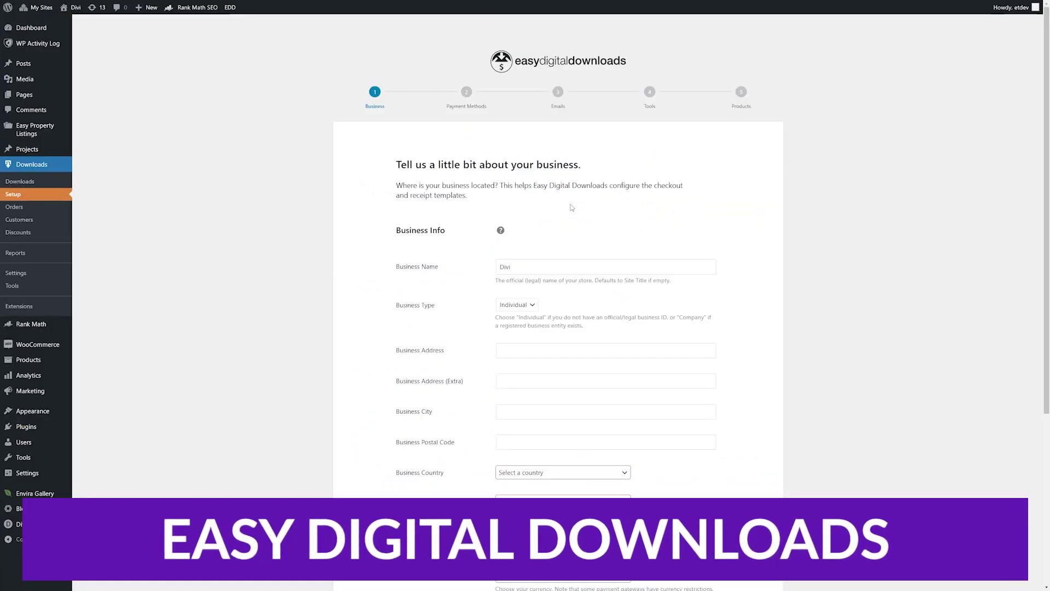
# Save the EDD business details, skip the payment methods step, and reach a new Digital Download editor.
pyautogui.scroll(-2, 551, 312)
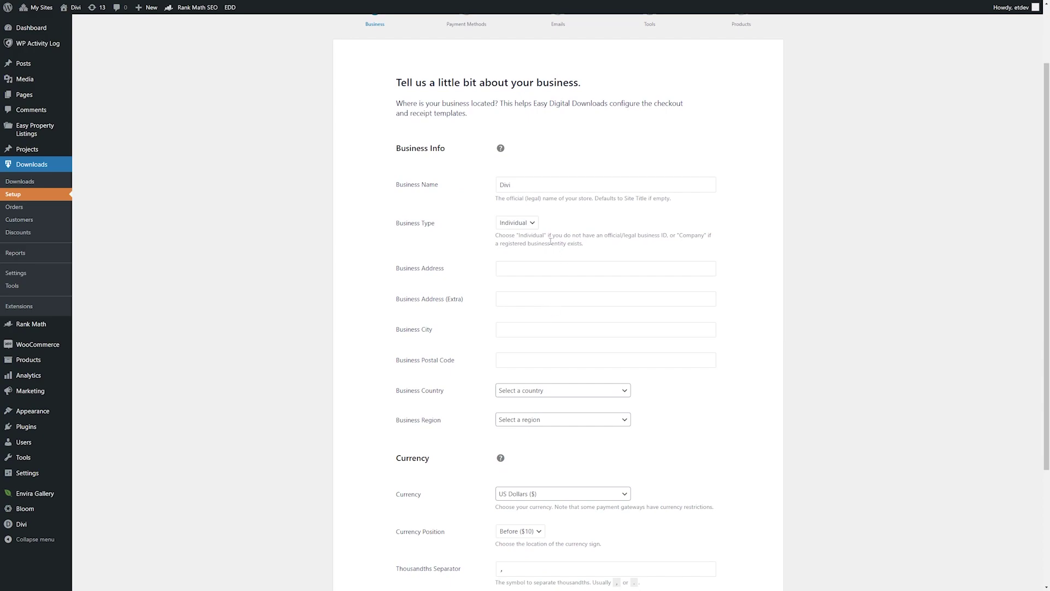
pyautogui.scroll(-2, 550, 240)
pyautogui.scroll(-2, 541, 187)
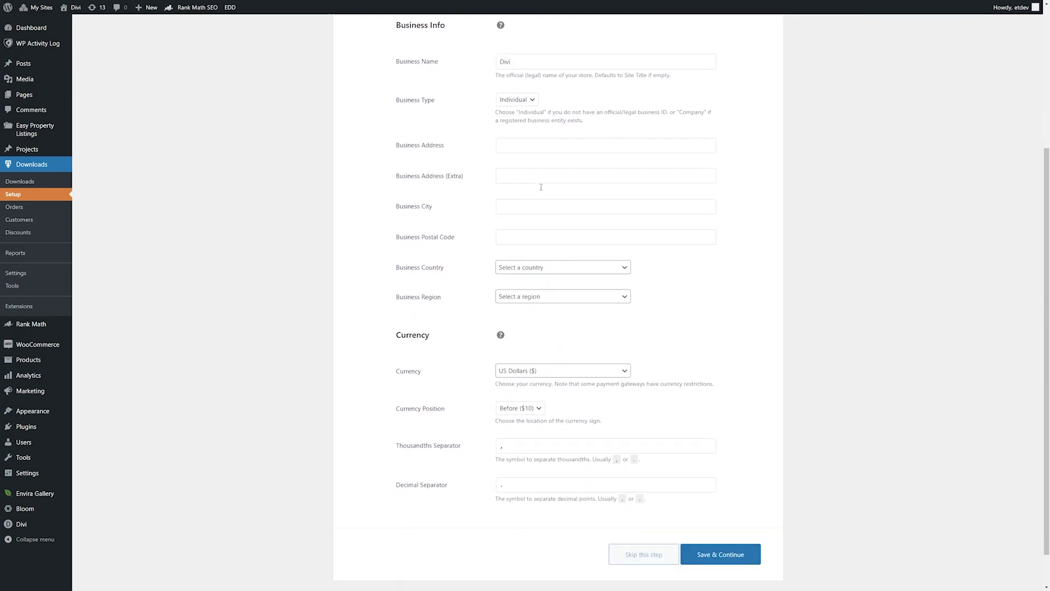
pyautogui.click(708, 517)
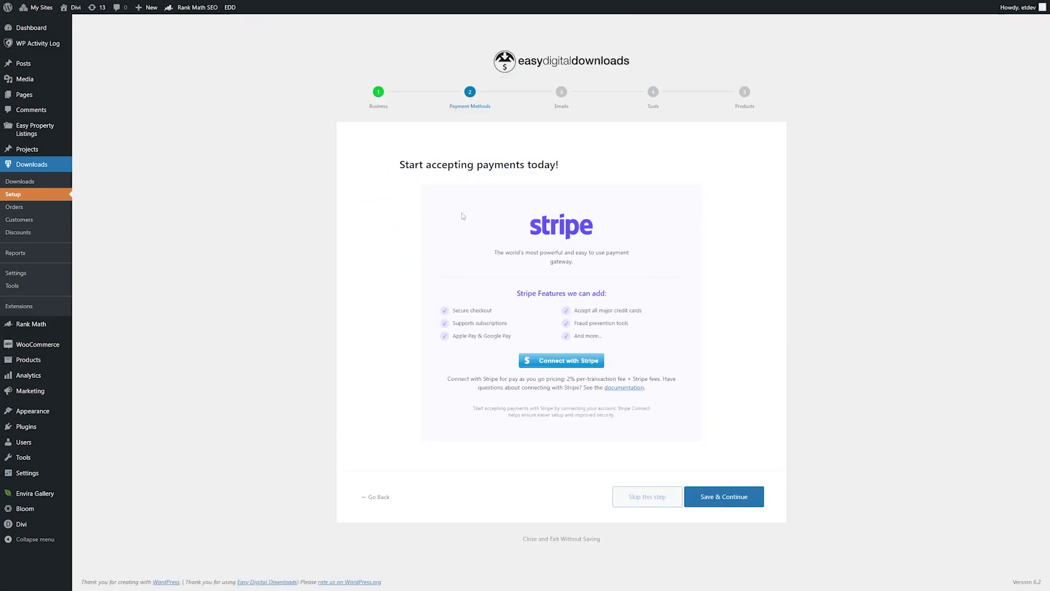
pyautogui.click(721, 504)
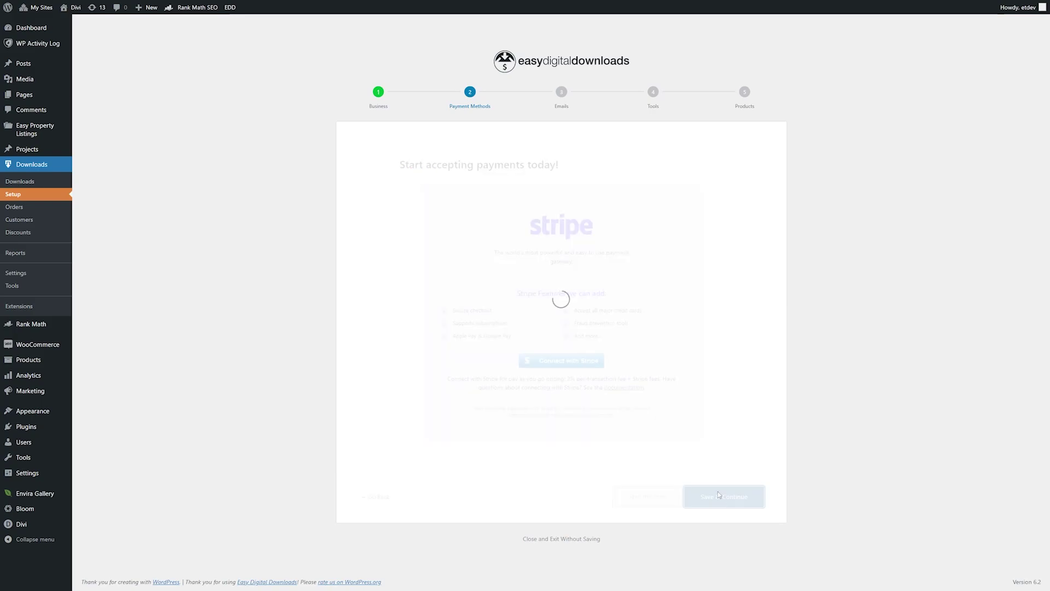
pyautogui.scroll(-1, 647, 304)
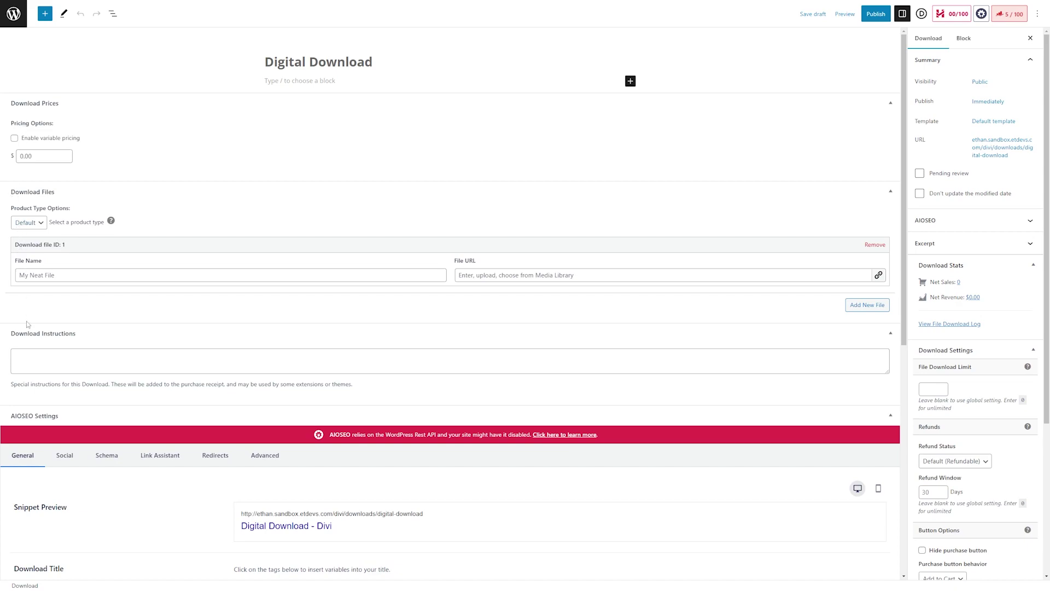
# Scroll through the download editor's AIOSEO settings.
pyautogui.scroll(-5, 23, 425)
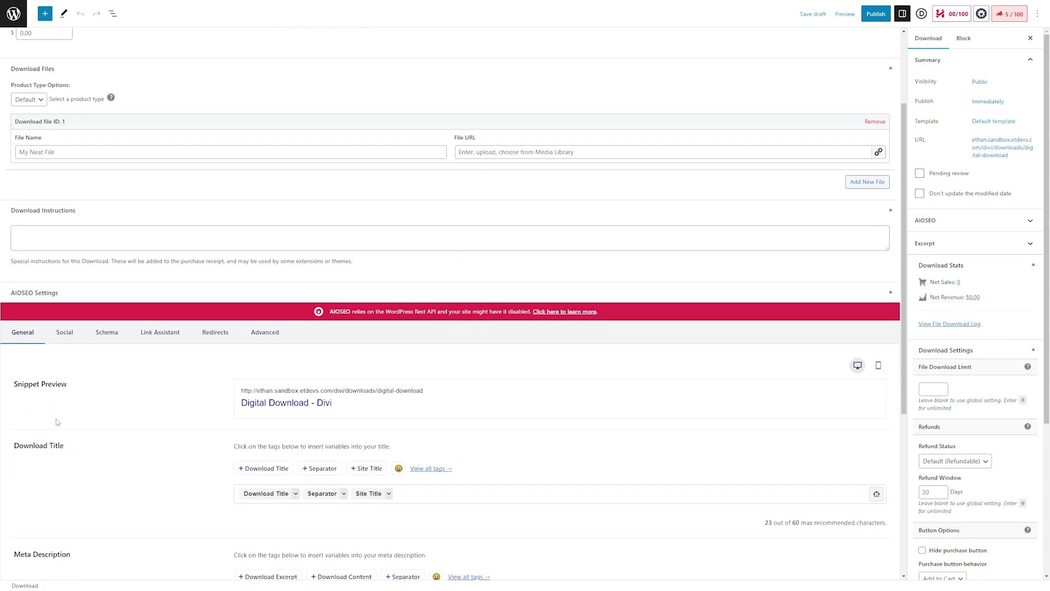
pyautogui.scroll(-1, 67, 417)
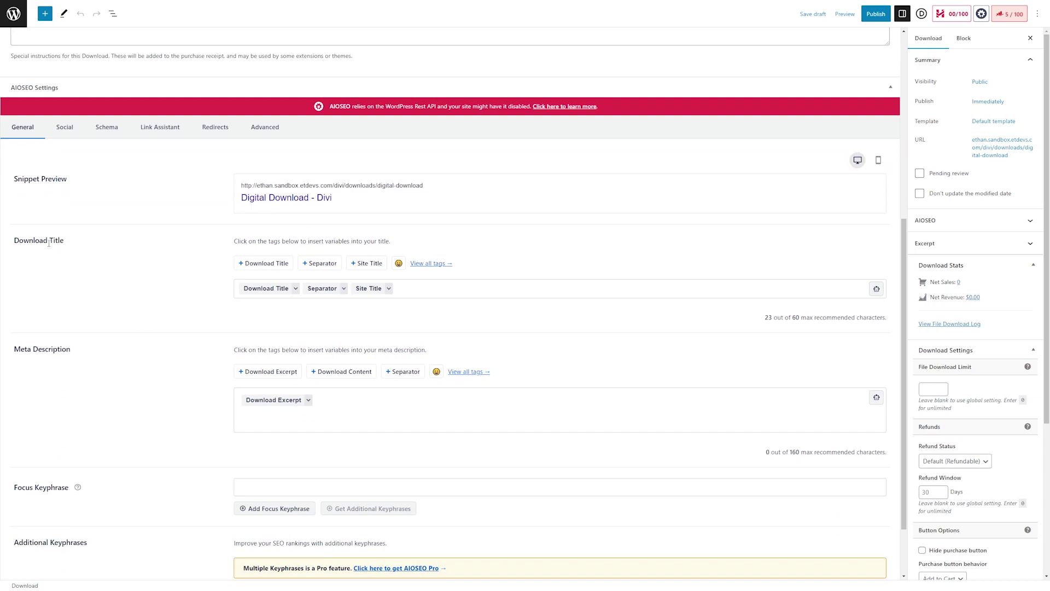
pyautogui.scroll(-2, 57, 351)
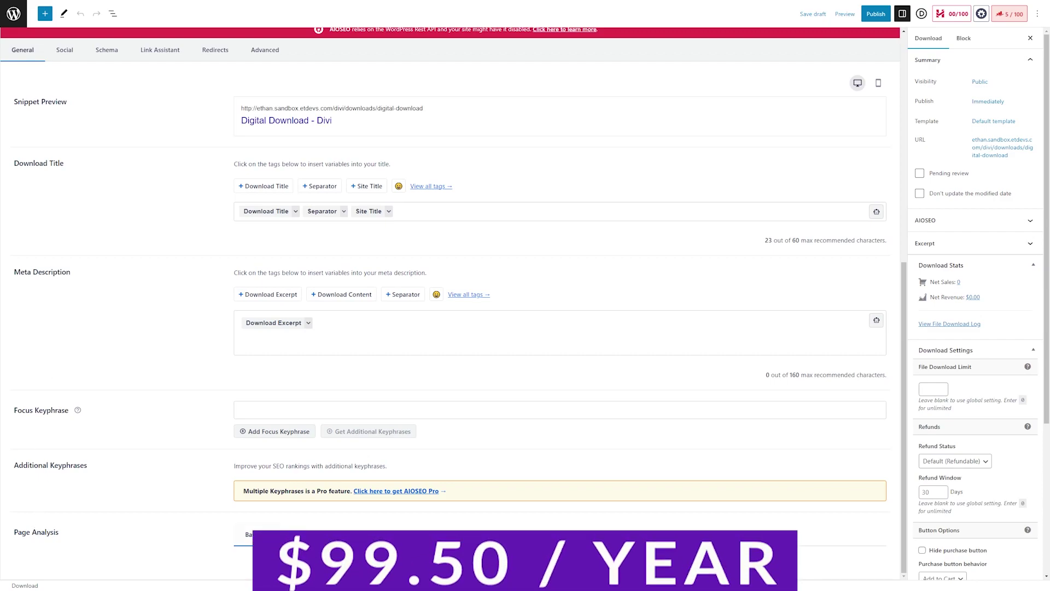
pyautogui.scroll(8, 450, 300)
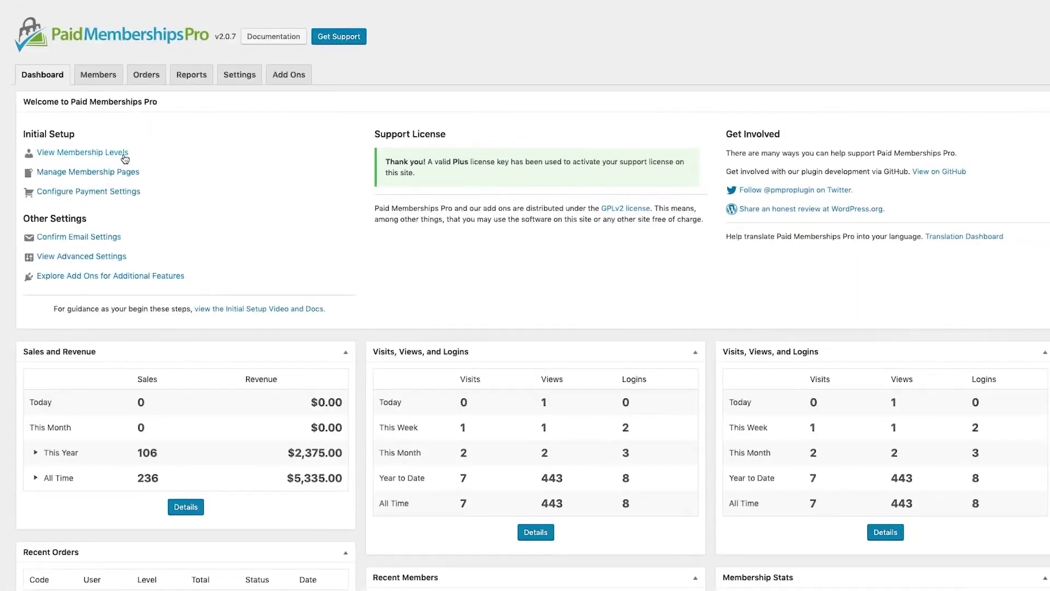
# View the Paid Memberships Pro membership levels, then scroll through the nine-member Members list.
pyautogui.click(151, 84)
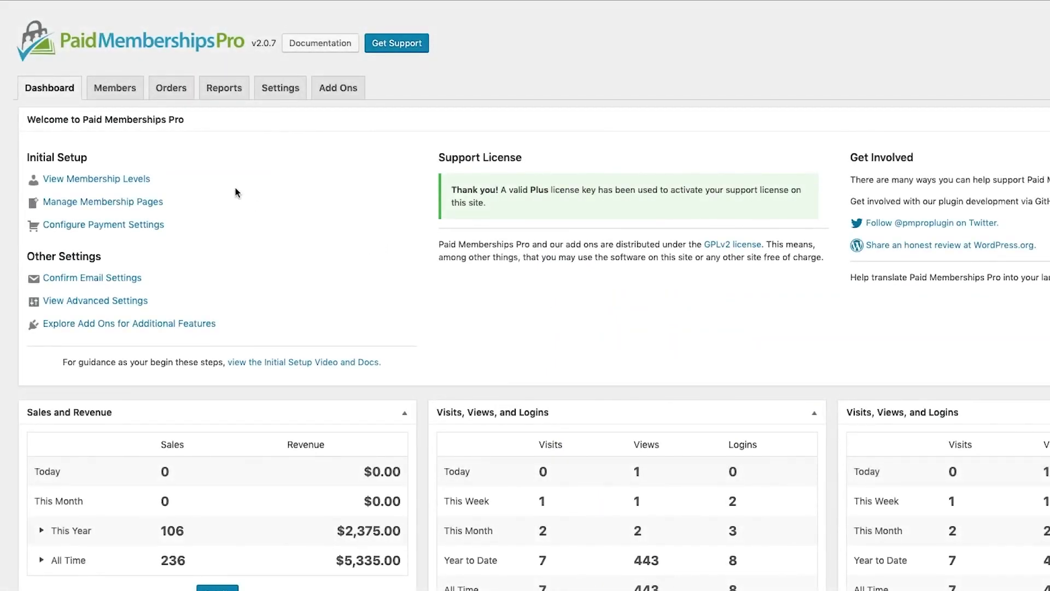
pyautogui.click(131, 97)
pyautogui.scroll(-3, 131, 98)
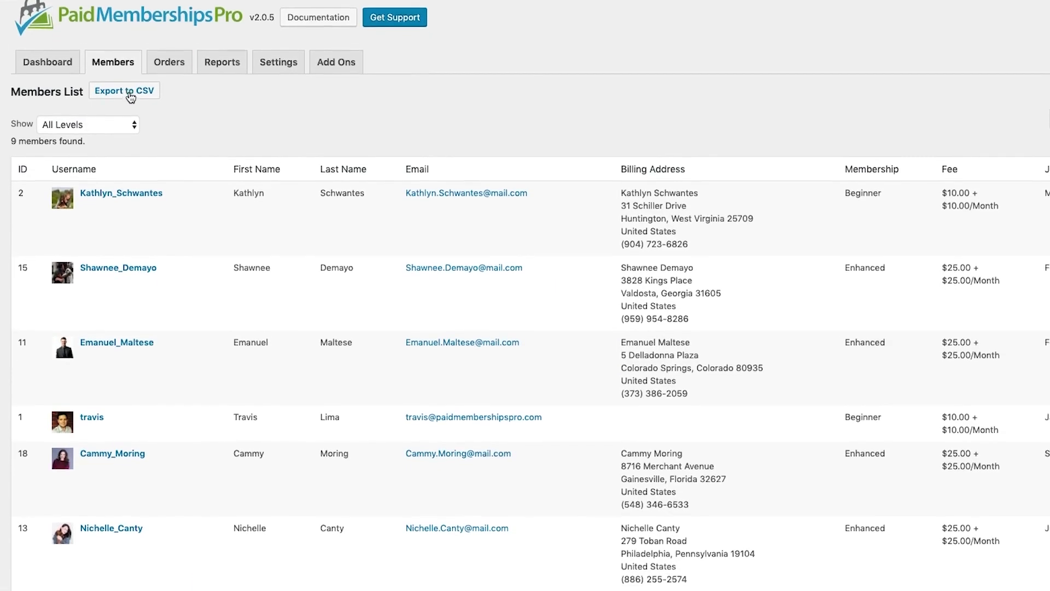
pyautogui.scroll(-3, 131, 98)
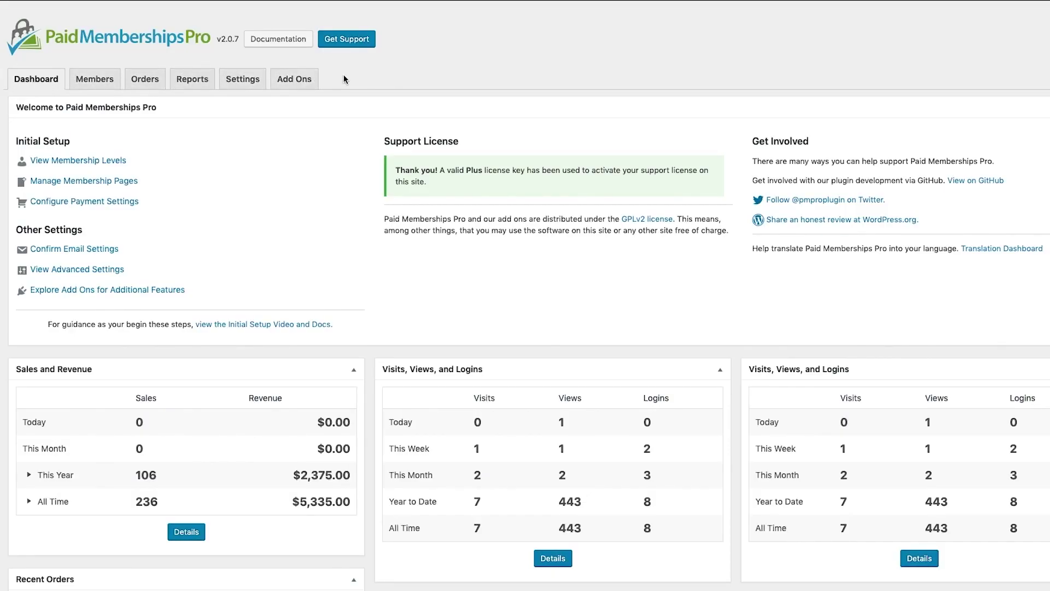
pyautogui.scroll(-3, 343, 79)
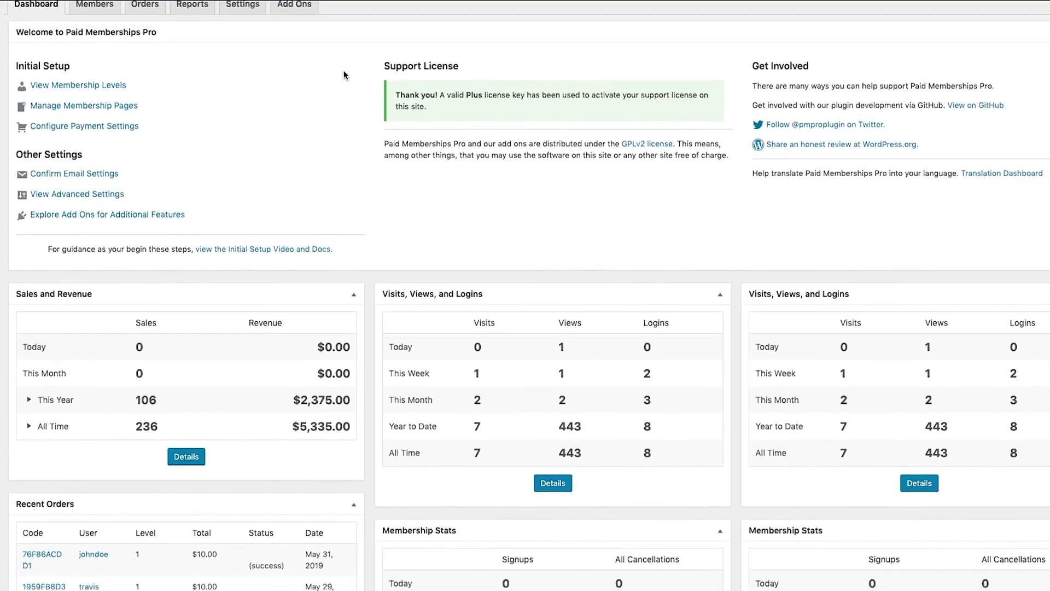
pyautogui.scroll(-3, 343, 75)
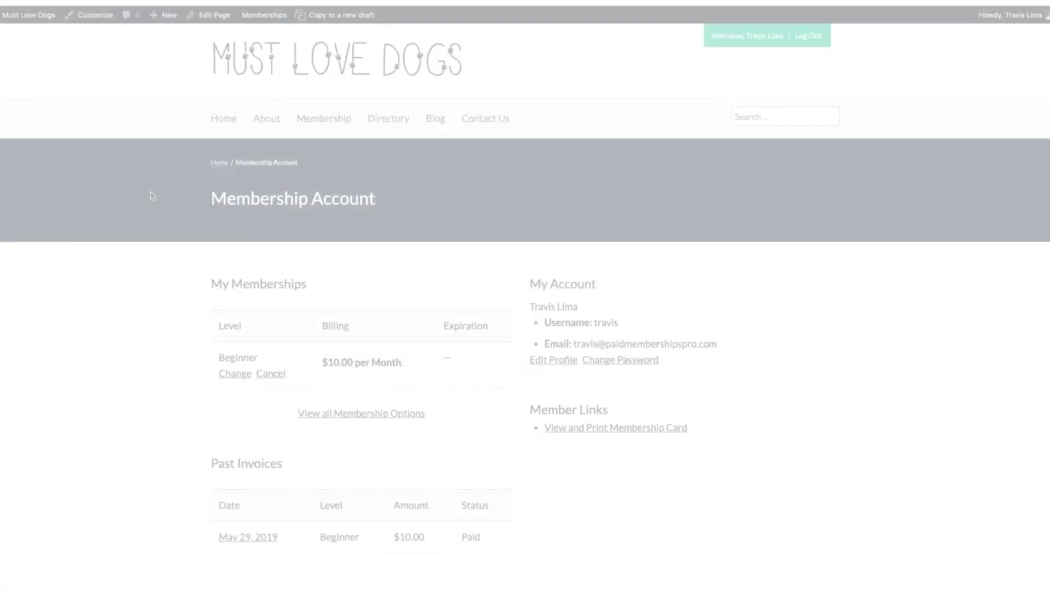
# Open the May 29, 2019 invoice for the $10.00 Beginner-level payment from Membership Account.
pyautogui.scroll(-2, 153, 195)
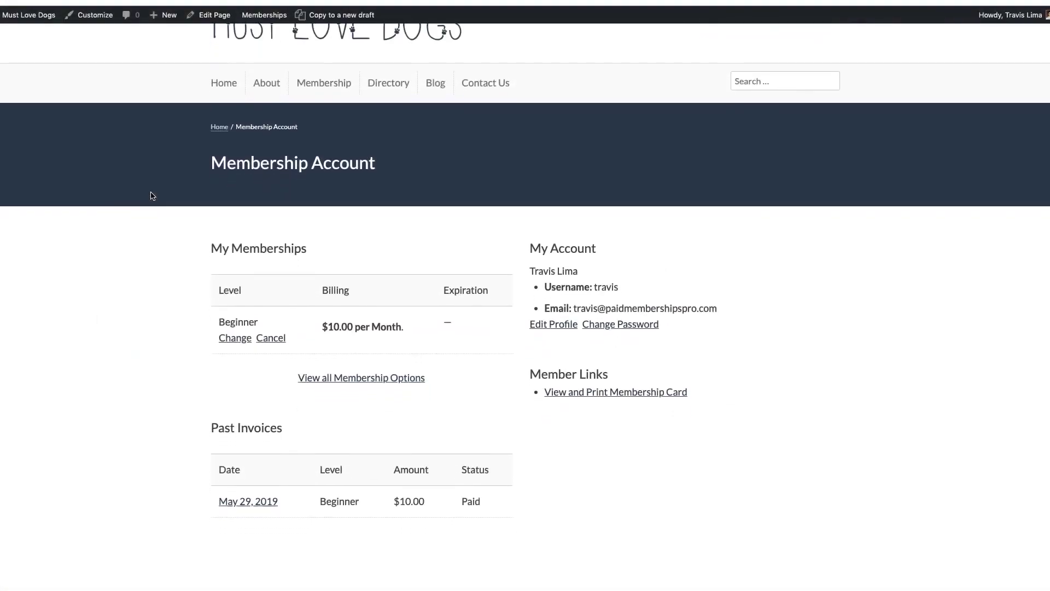
pyautogui.scroll(-2, 153, 195)
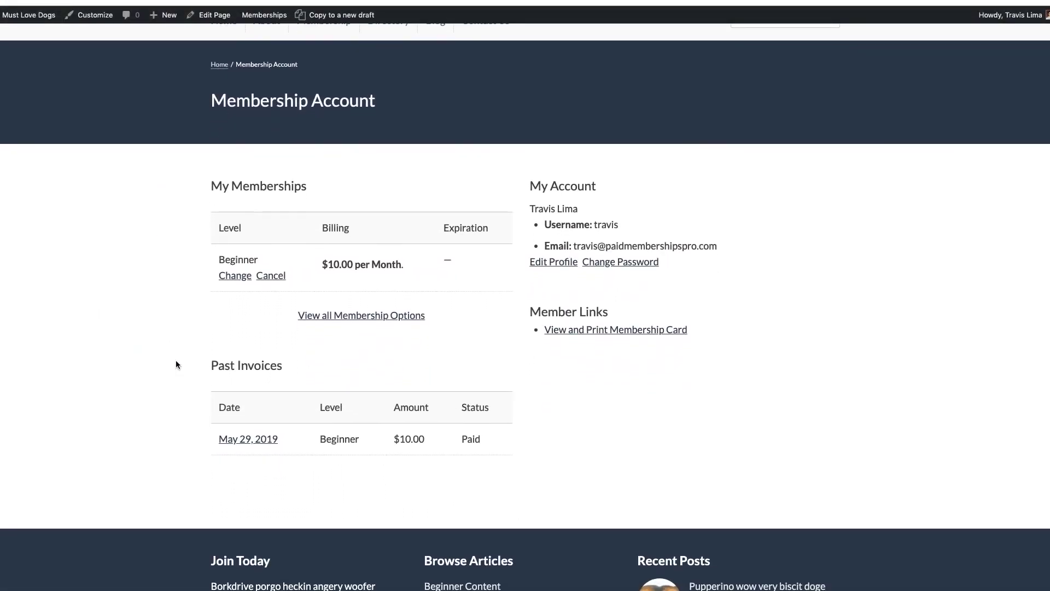
pyautogui.click(237, 440)
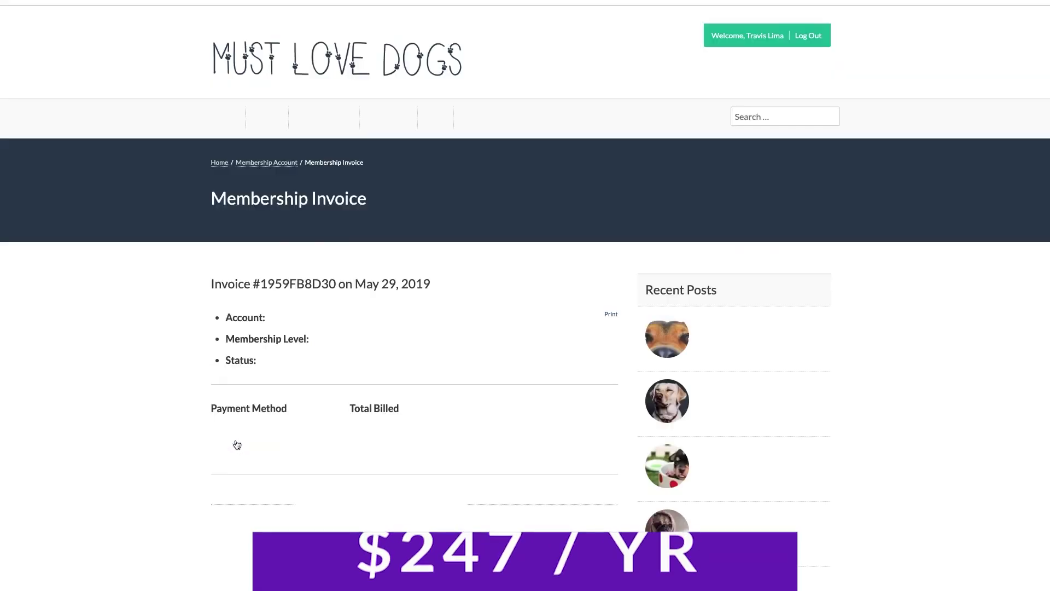
pyautogui.scroll(-3, 236, 444)
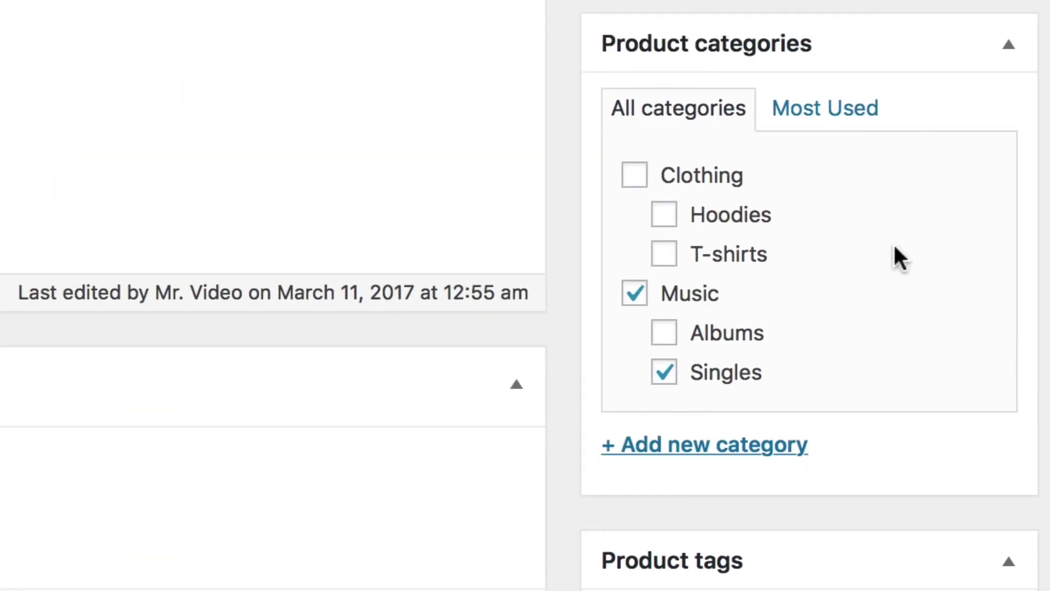
# Create a new product category named 'Posters' from the product editor.
pyautogui.click(890, 446)
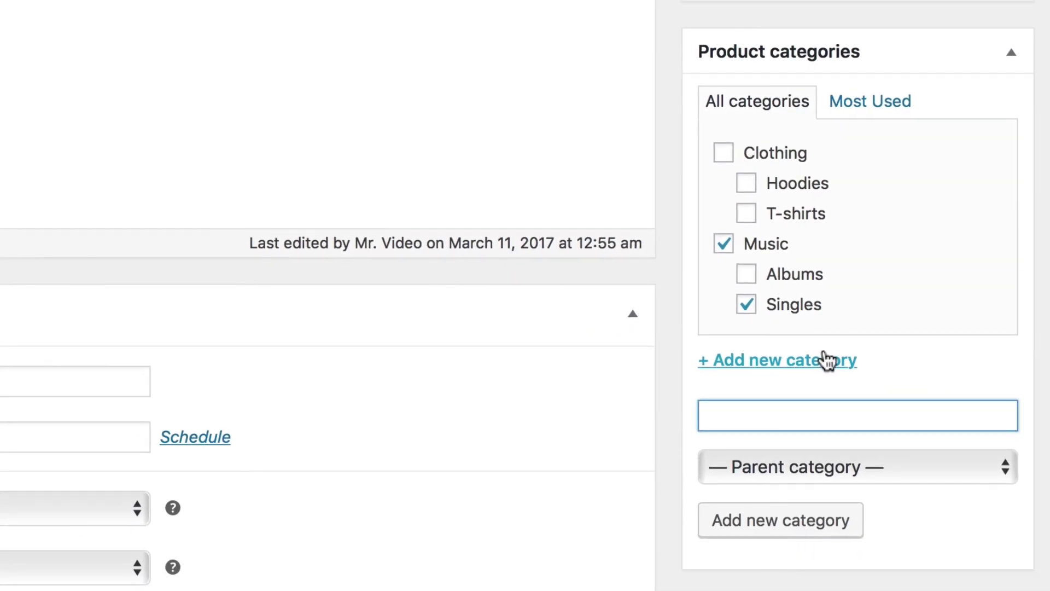
pyautogui.write('Posters')
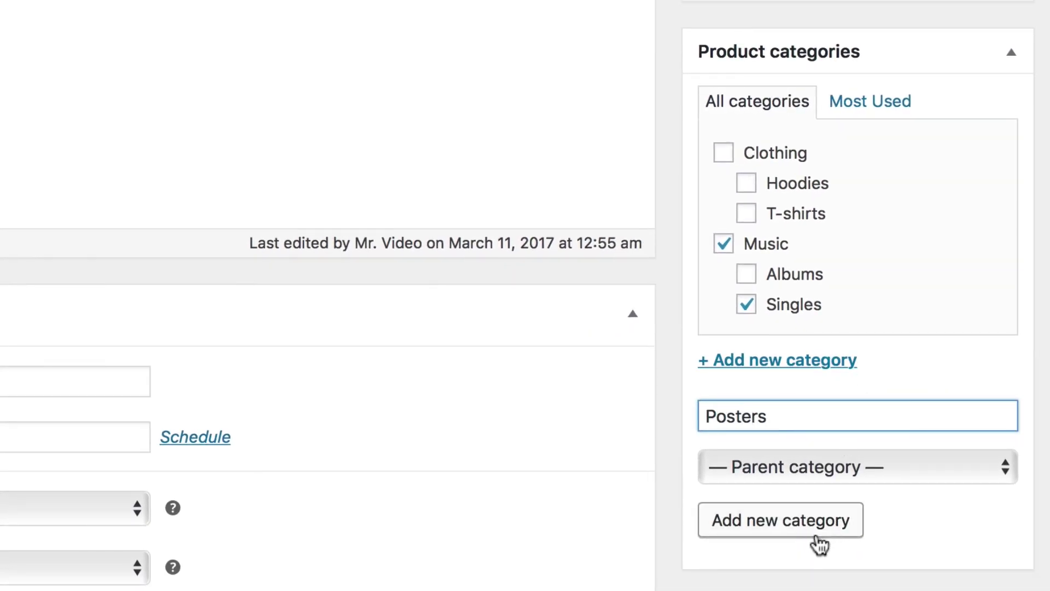
pyautogui.click(819, 542)
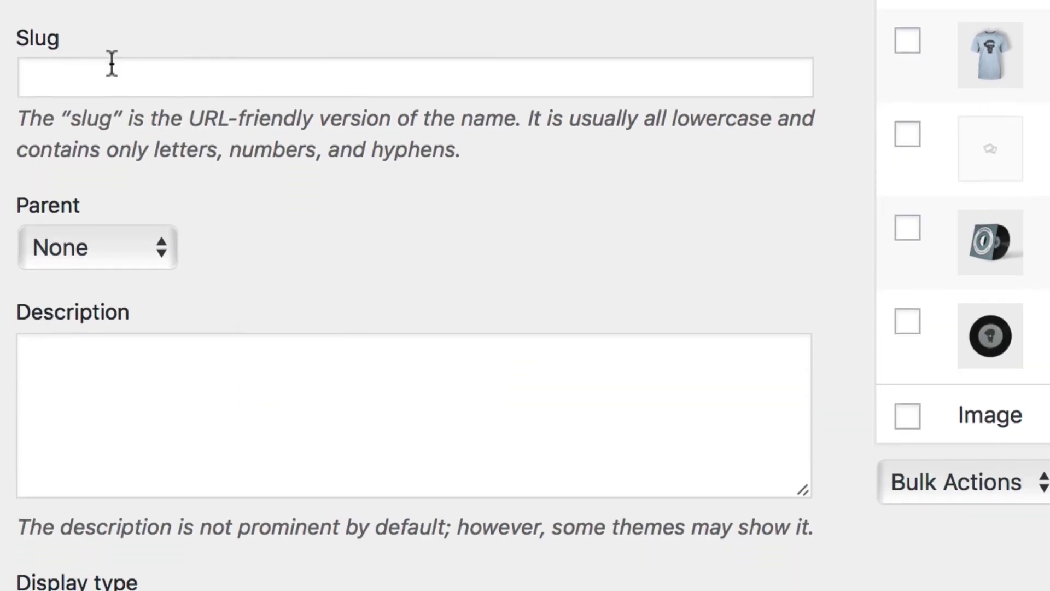
# Give the Posters category the slug cool-posters and leave its parent set to None.
pyautogui.click(111, 360)
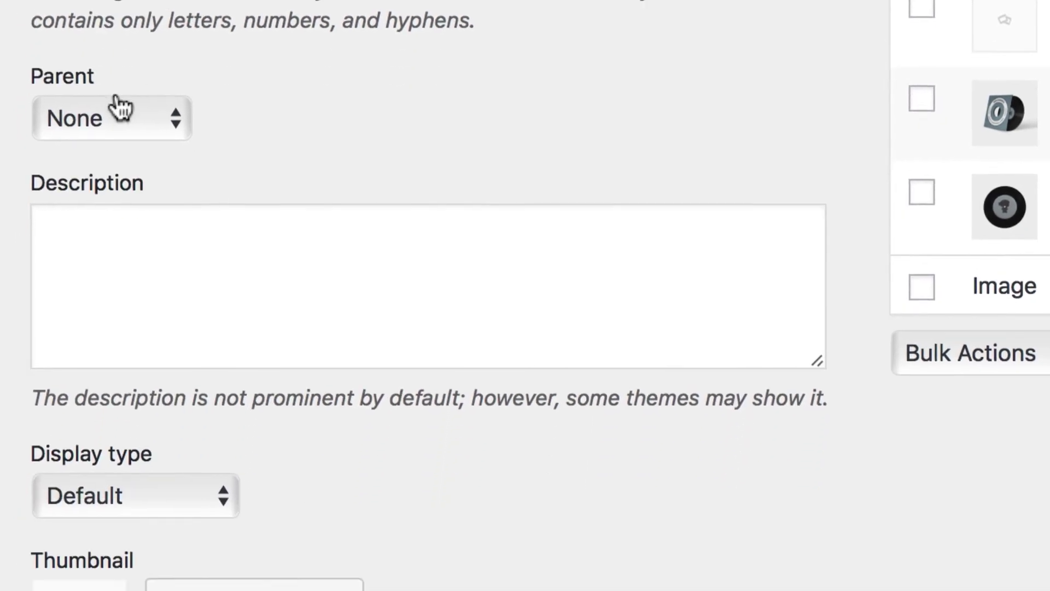
pyautogui.click(109, 241)
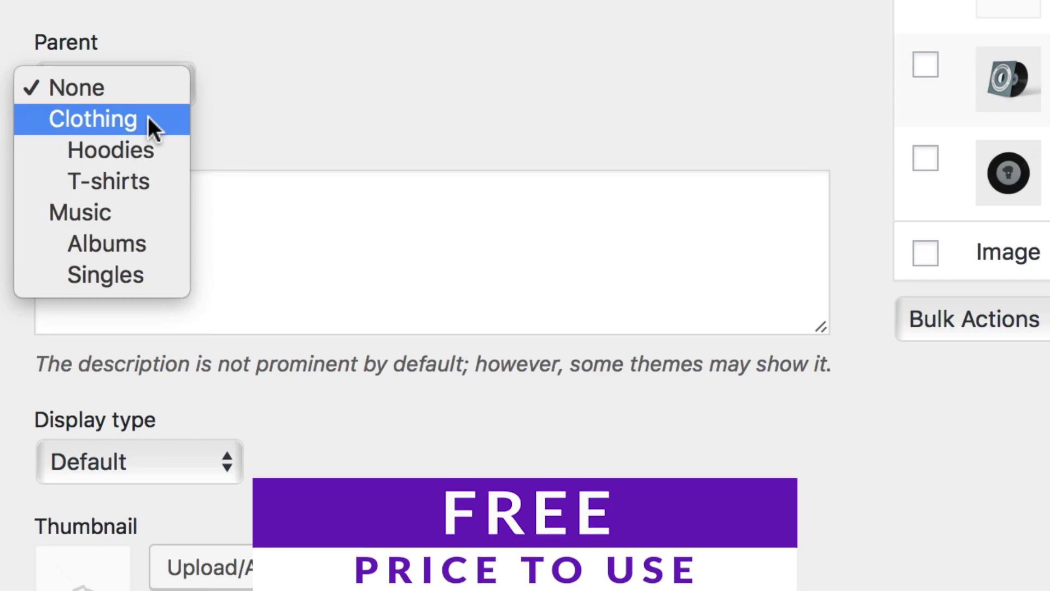
pyautogui.click(158, 89)
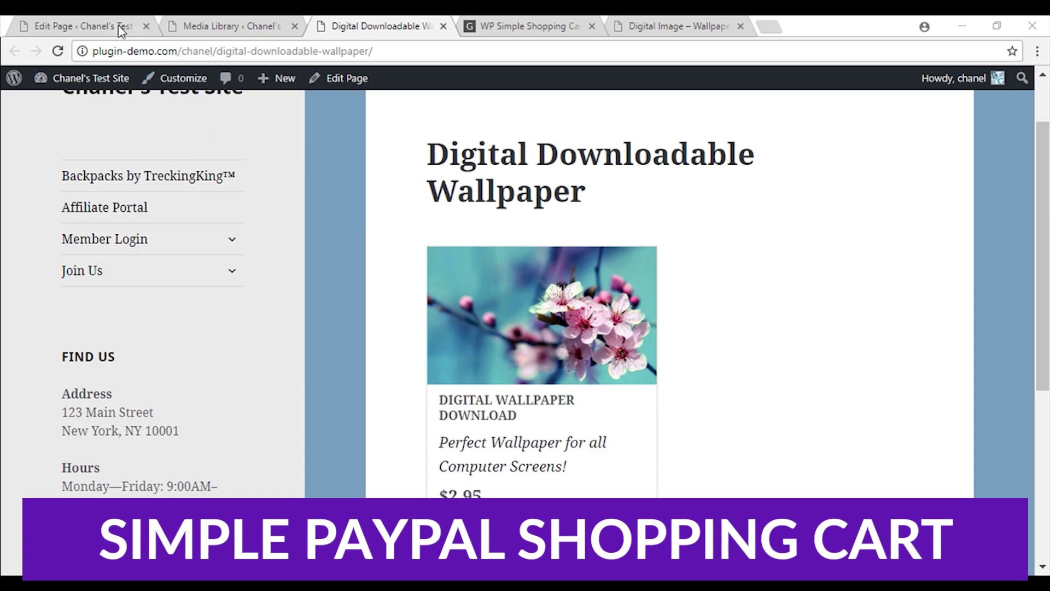
# Return to the Edit Page tab and bring up the WP Cart Insert Shortcode form.
pyautogui.click(121, 28)
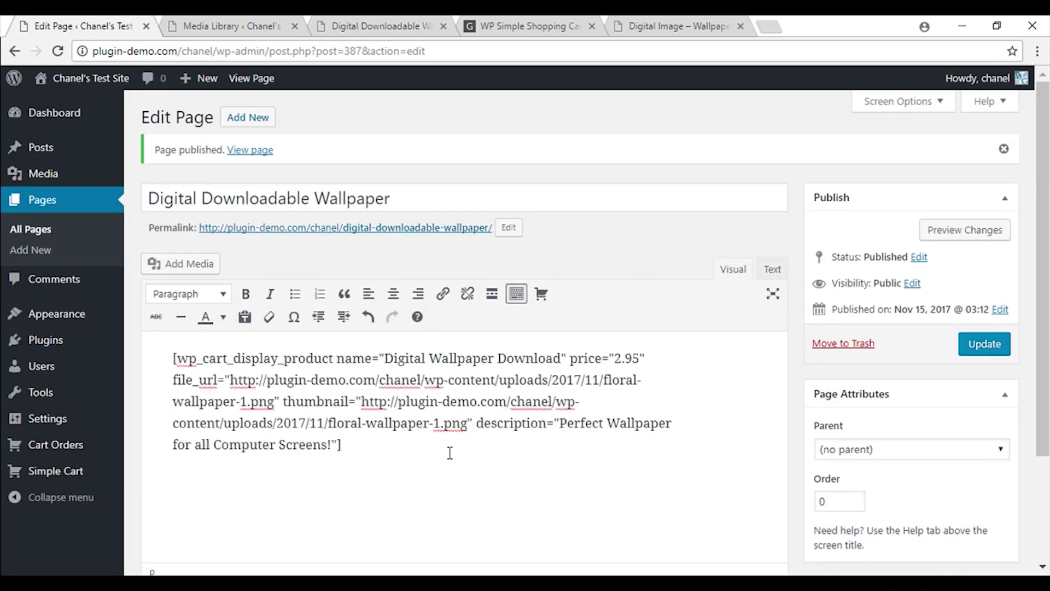
pyautogui.click(542, 295)
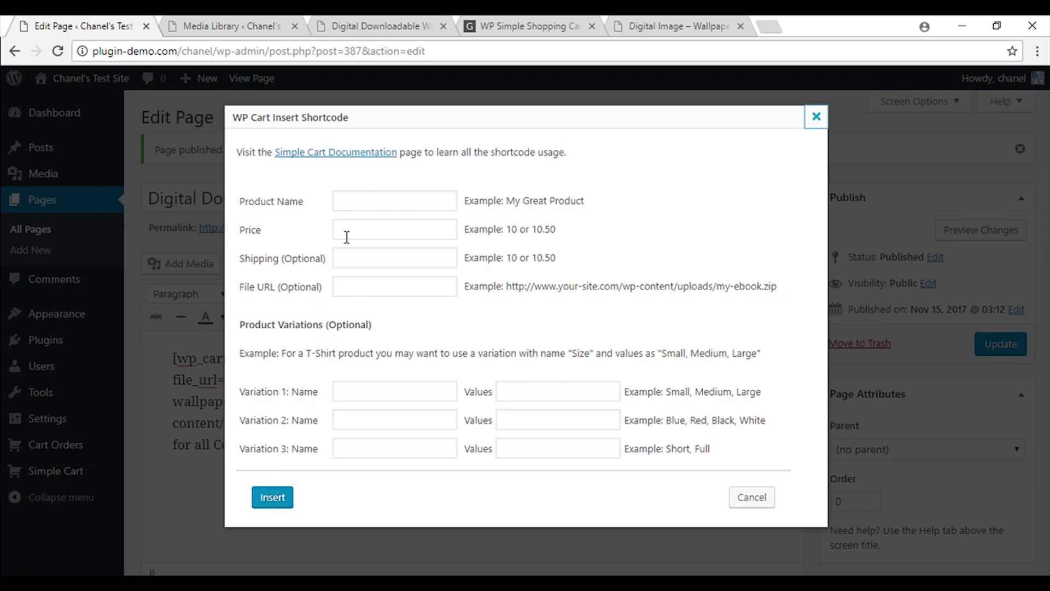
# Insert a cart button for 'Wallpaper' priced 2.95 with the floral-wallpaper-1.png file URL.
pyautogui.write('Wallpaper')
pyautogui.press('Tab')
pyautogui.write('2.95')
pyautogui.click(388, 284)
pyautogui.write('http://plugin-demo.com/chanel/wp-content/uploads/2017/11/floral-wallpaper-1.png')
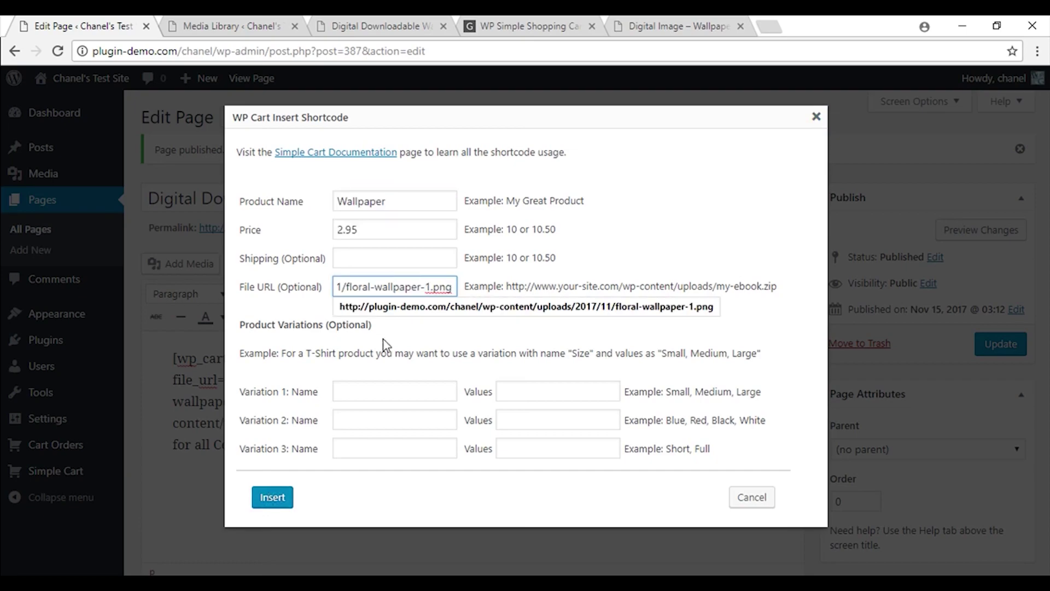
pyautogui.click(622, 266)
pyautogui.click(272, 497)
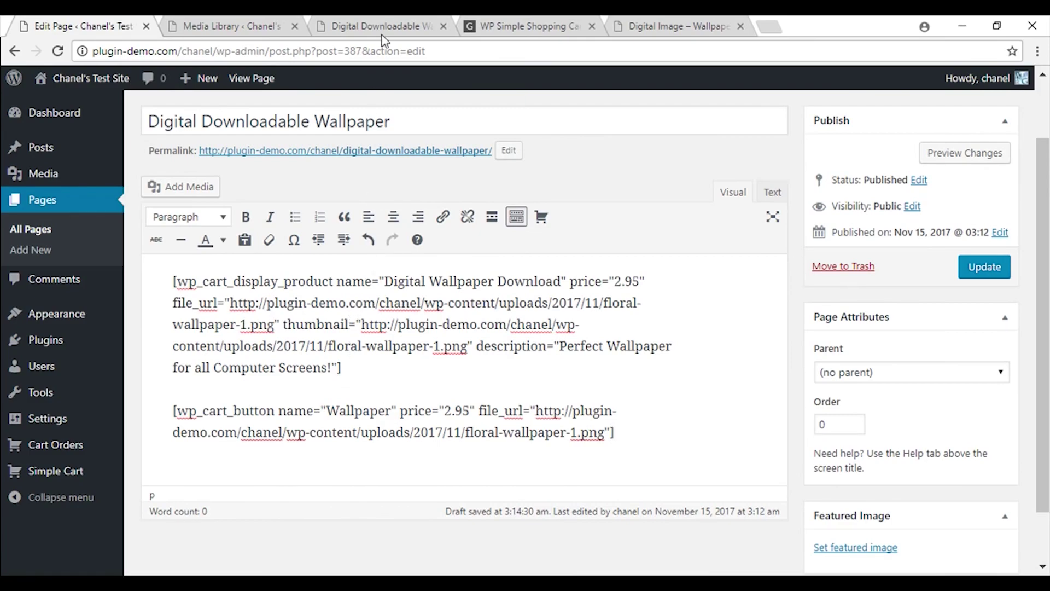
# Save the wallpaper page with Update.
pyautogui.click(508, 26)
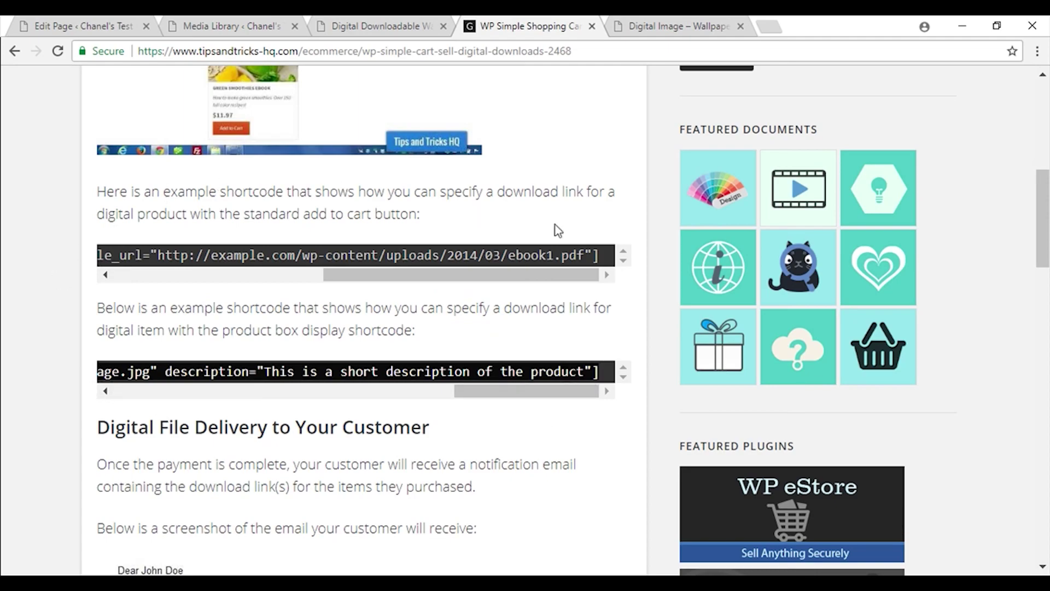
pyautogui.hotkey('ctrl', '1')
pyautogui.click(985, 267)
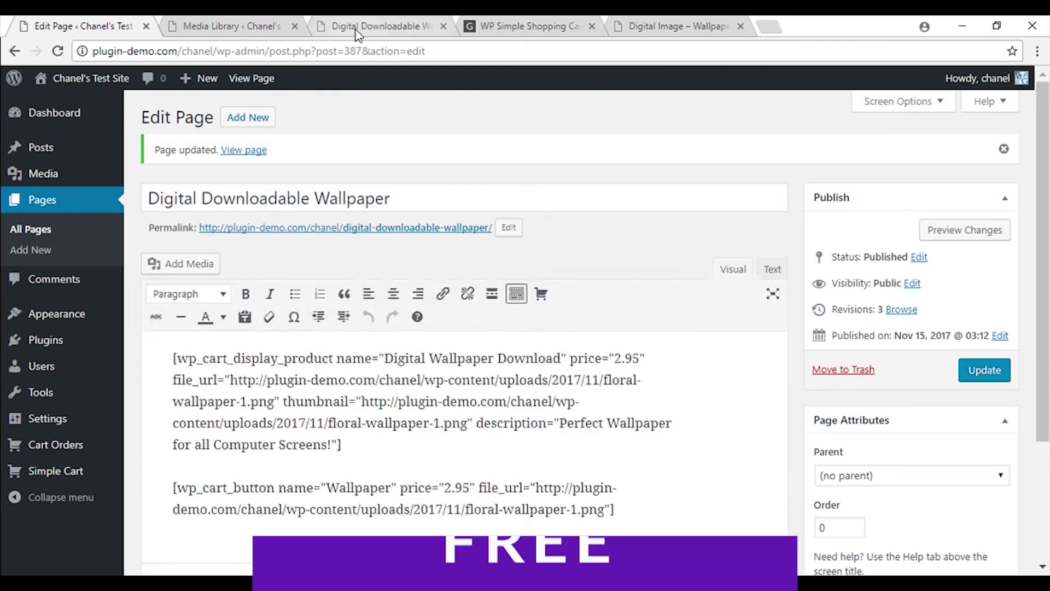
# Reload the live wallpaper page to show the new $2.95 Add to Cart button.
pyautogui.click(357, 30)
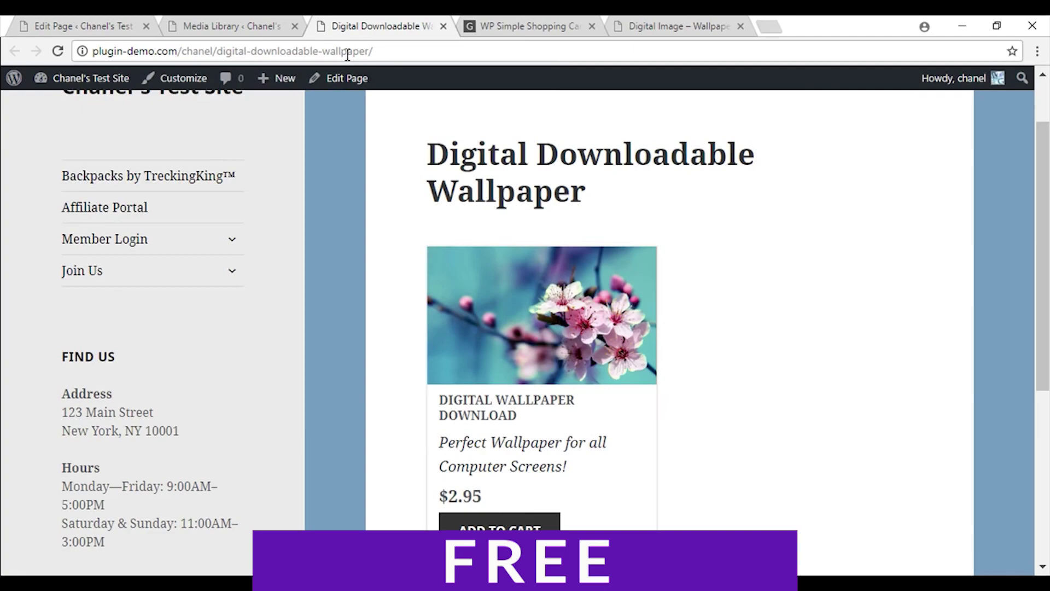
pyautogui.click(350, 50)
pyautogui.press('Return')
pyautogui.scroll(-5, 498, 281)
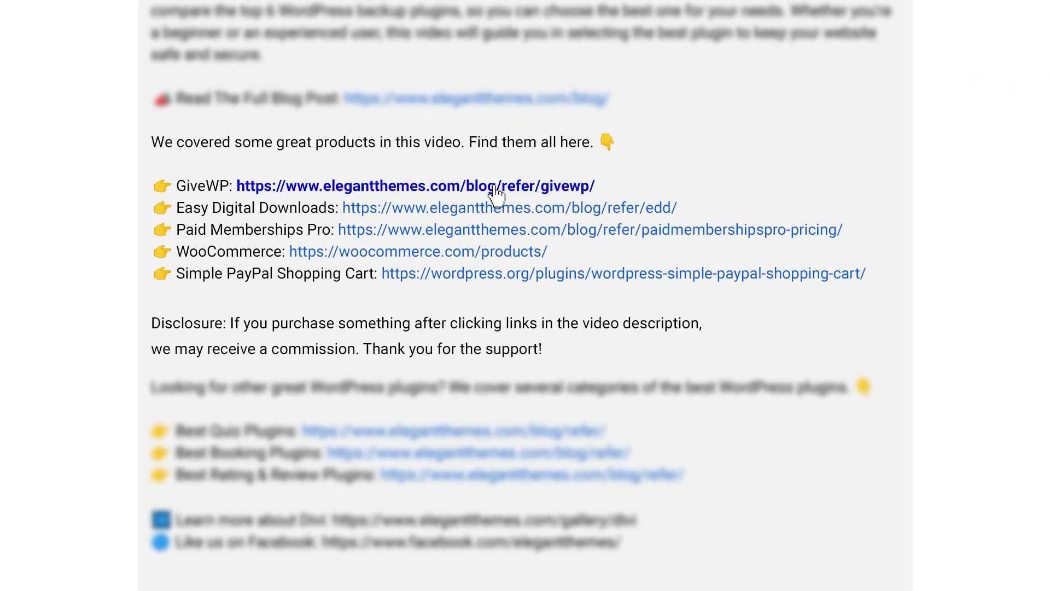
# Follow the GiveWP link in the video description and scroll down the GiveWP site.
pyautogui.click(494, 189)
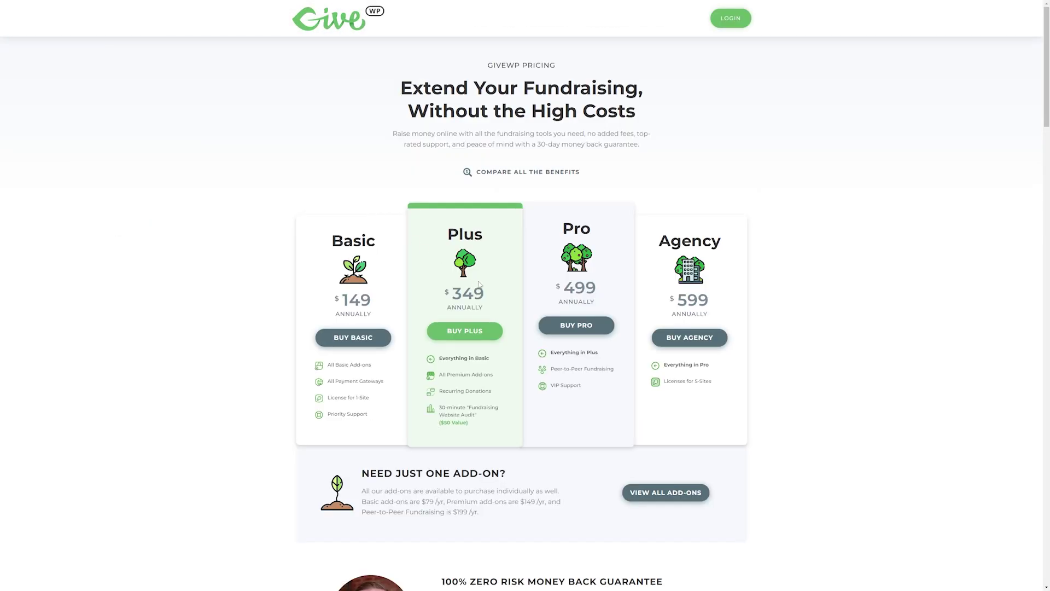
pyautogui.scroll(-3, 478, 284)
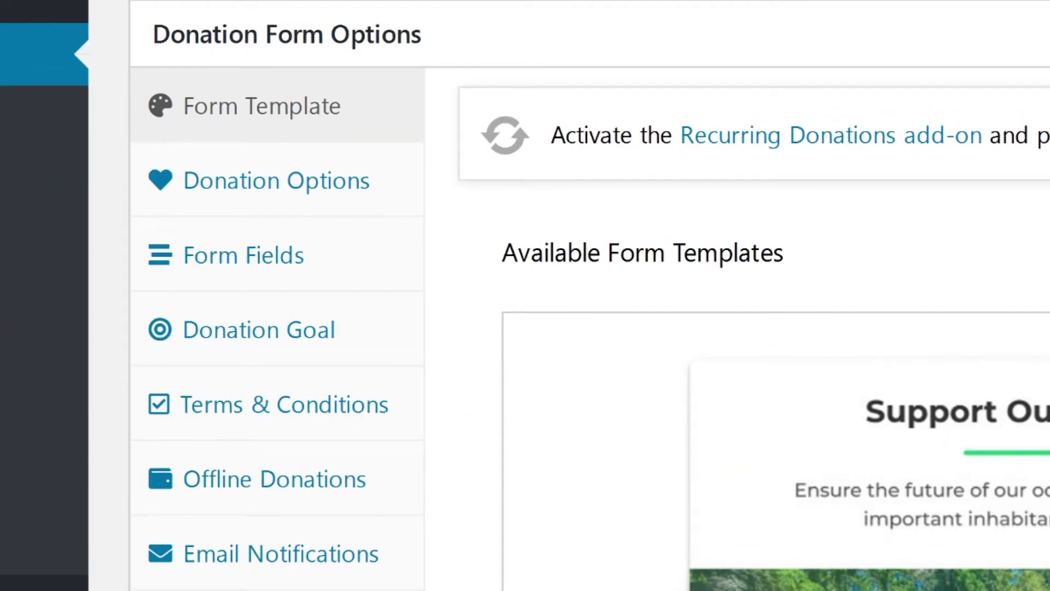
# Show the Red Panda Sanctuary form's Donation Options with multi-level amounts and $10.00–$10000.00 limits.
pyautogui.click(276, 181)
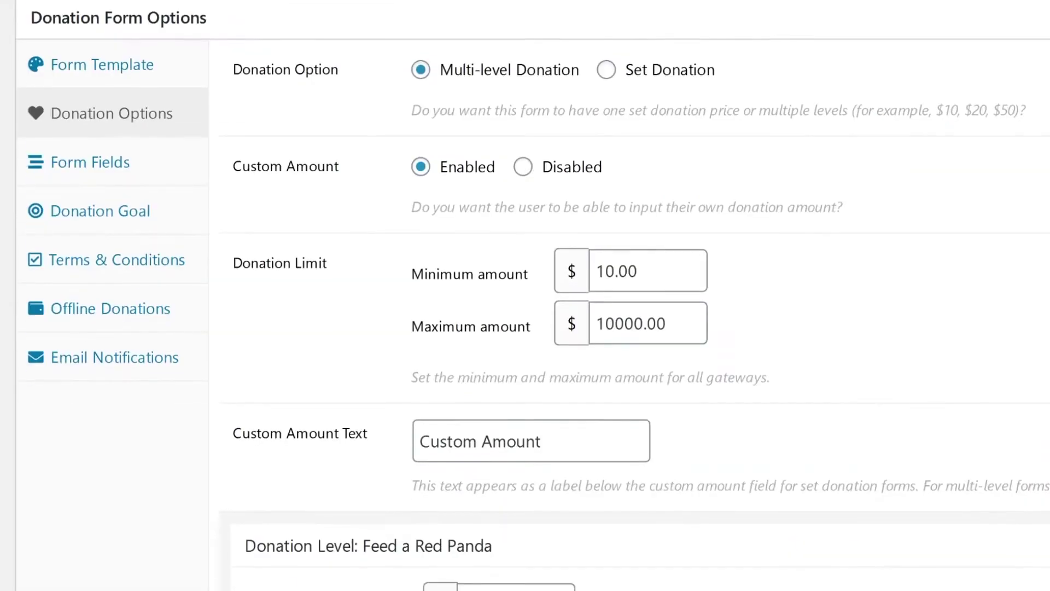